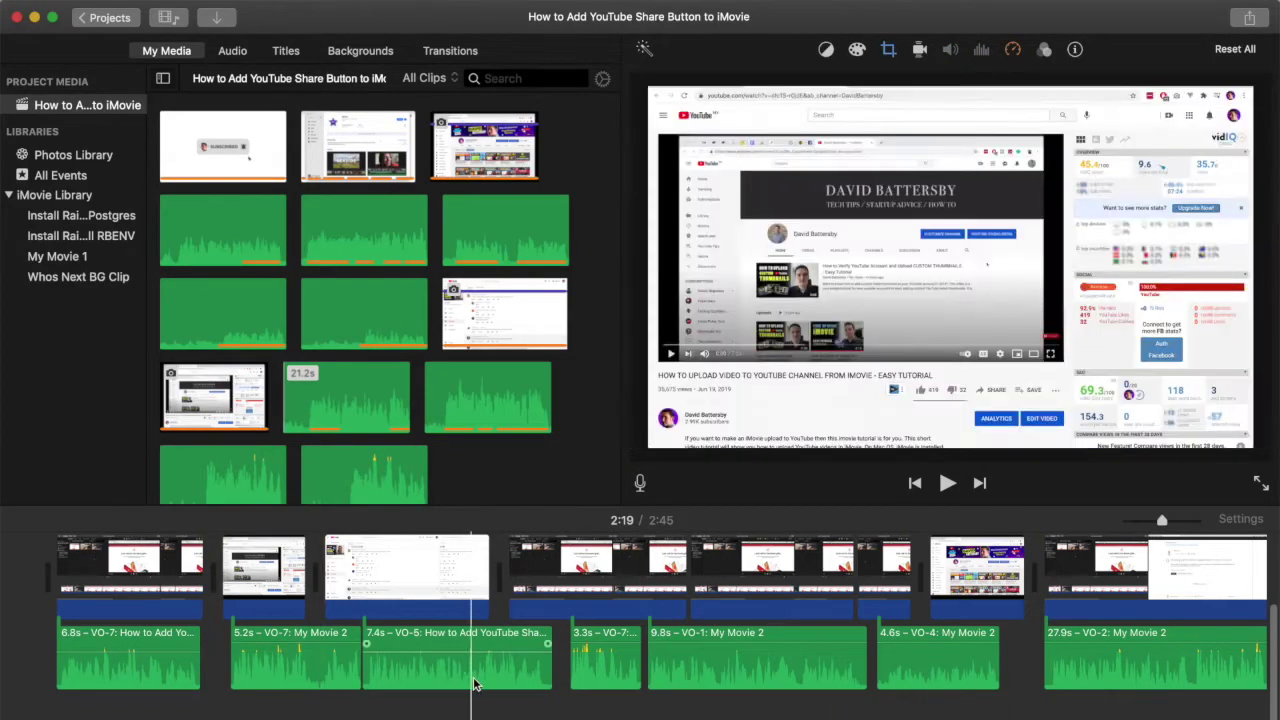
# Scroll the timeline and place the playhead at 0:53 inside the VO-2 clip.
pyautogui.hscroll(5, 800, 650)
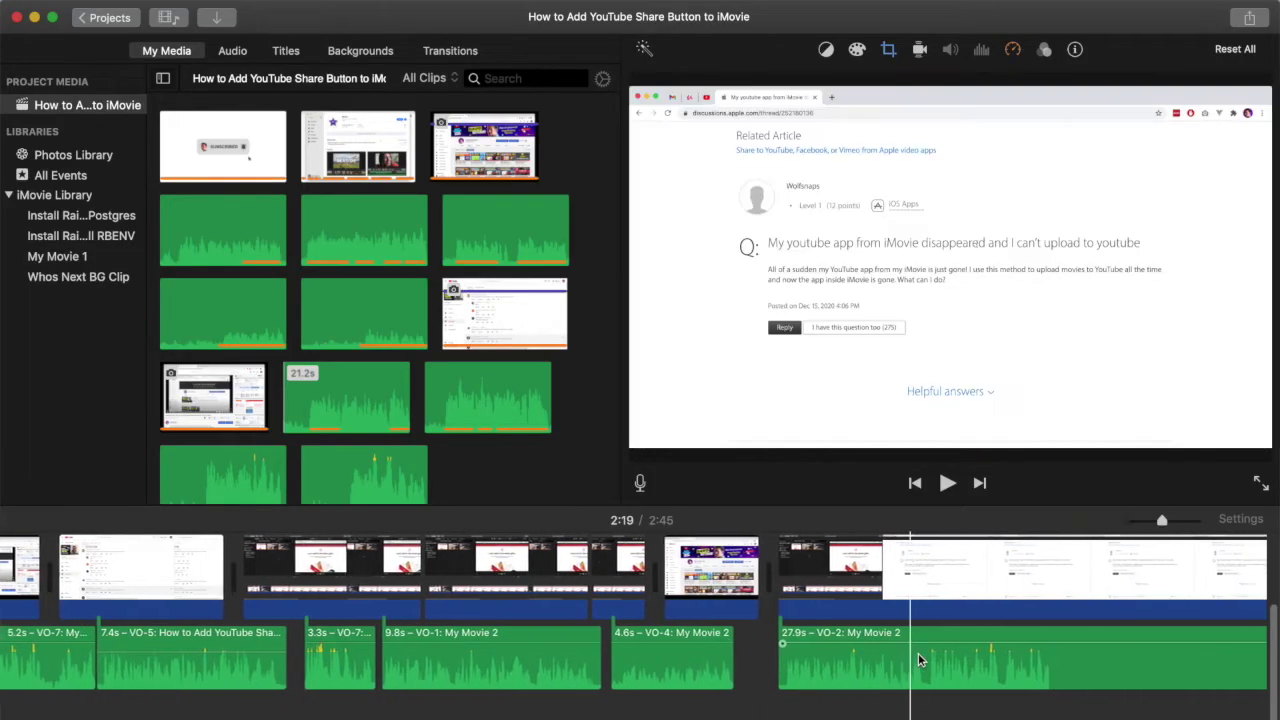
pyautogui.hscroll(8, 918, 653)
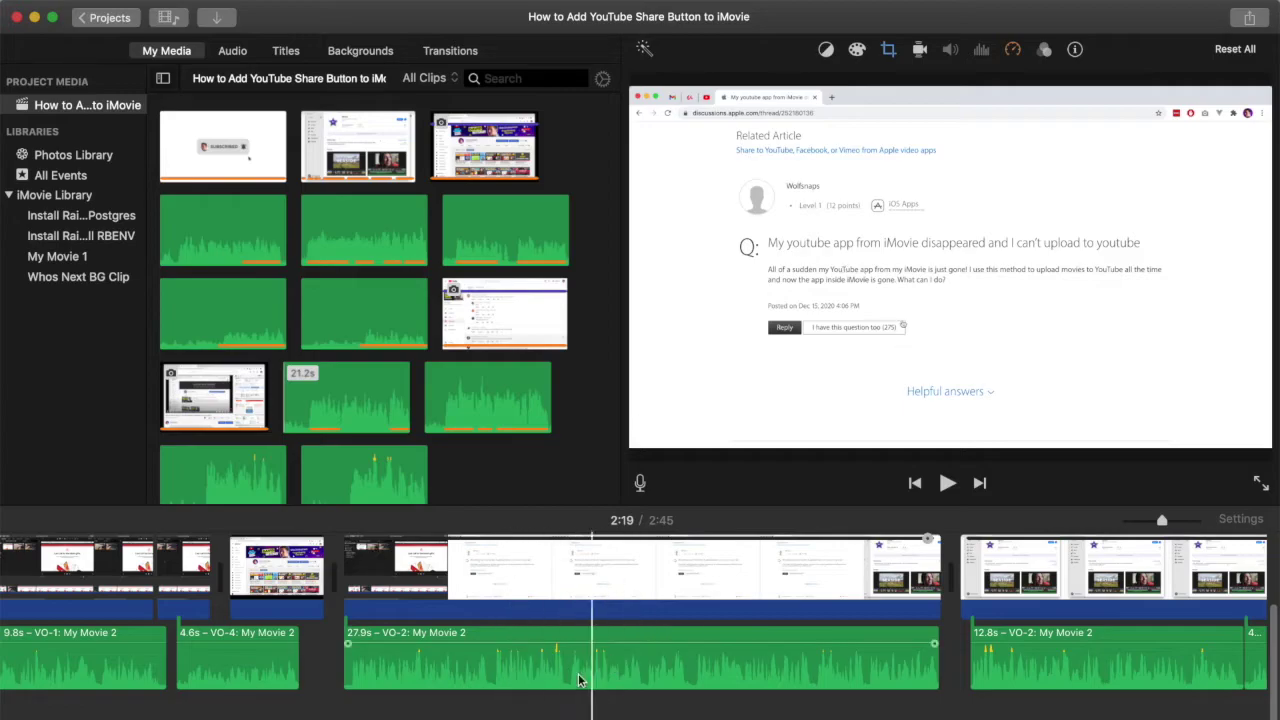
pyautogui.click(600, 700)
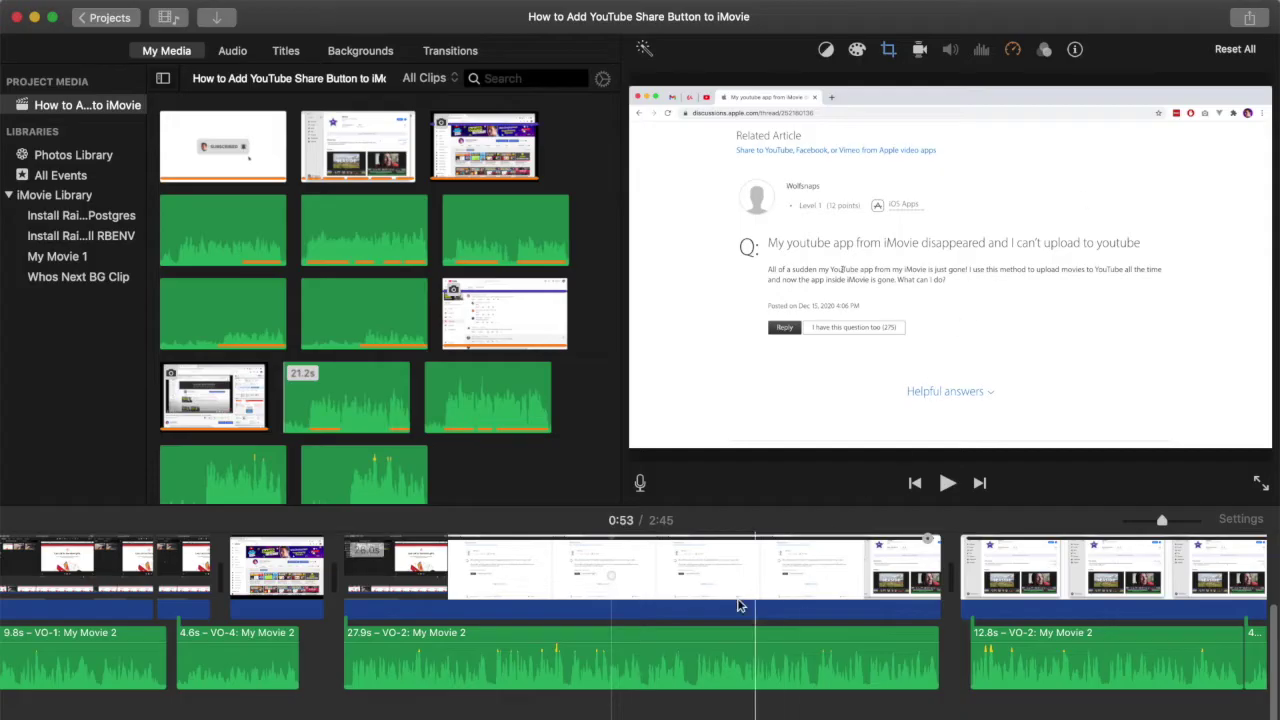
# Choose File from the Share popover to export the project as a video file.
pyautogui.hscroll(-1, 631, 695)
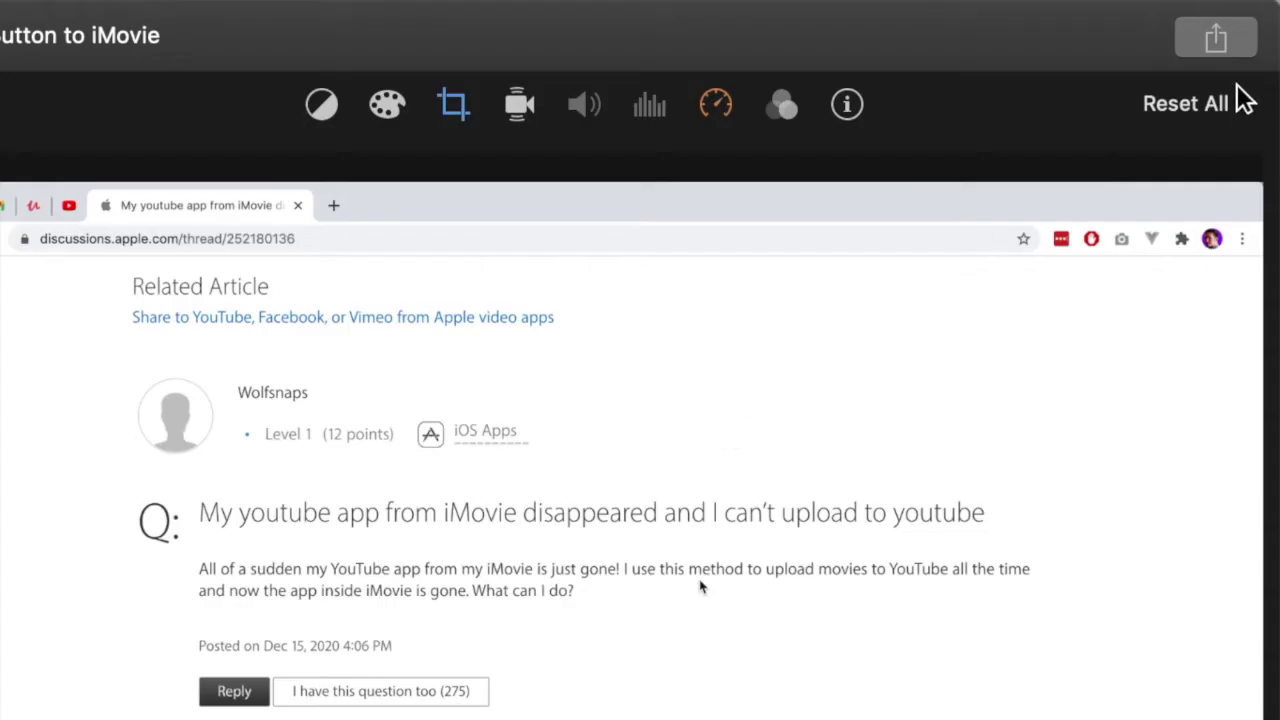
pyautogui.click(1247, 19)
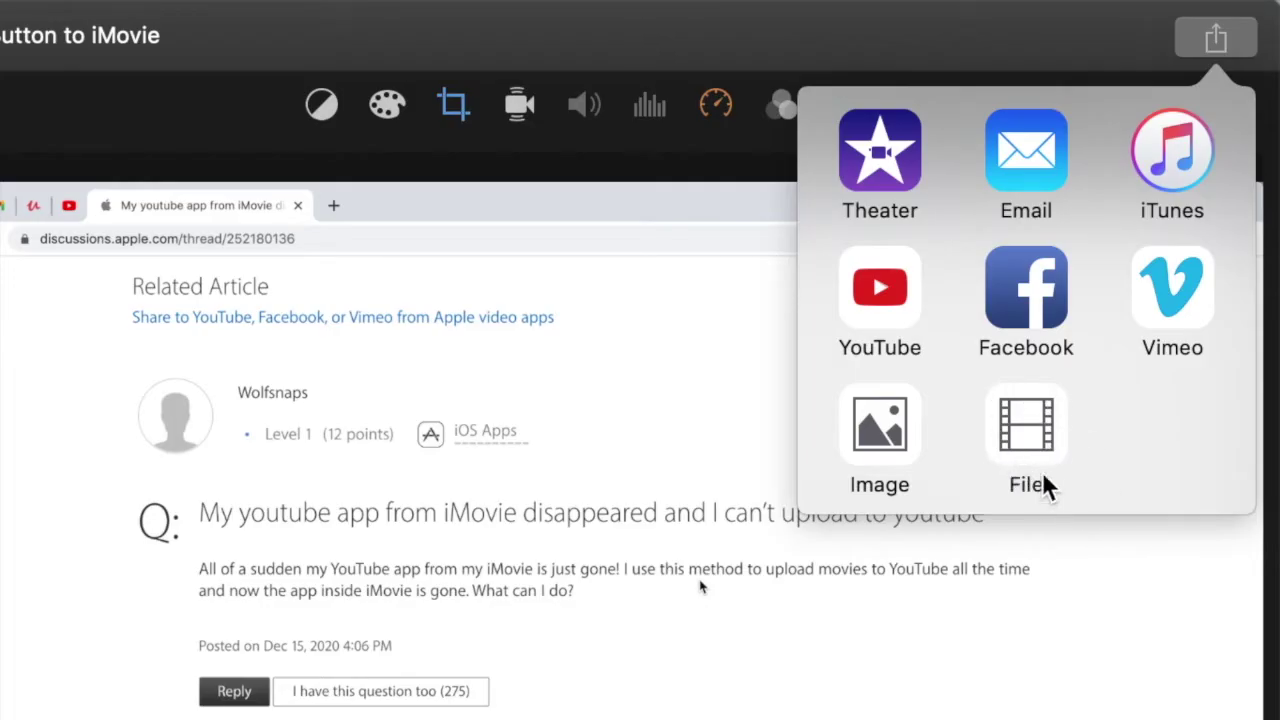
pyautogui.click(1026, 442)
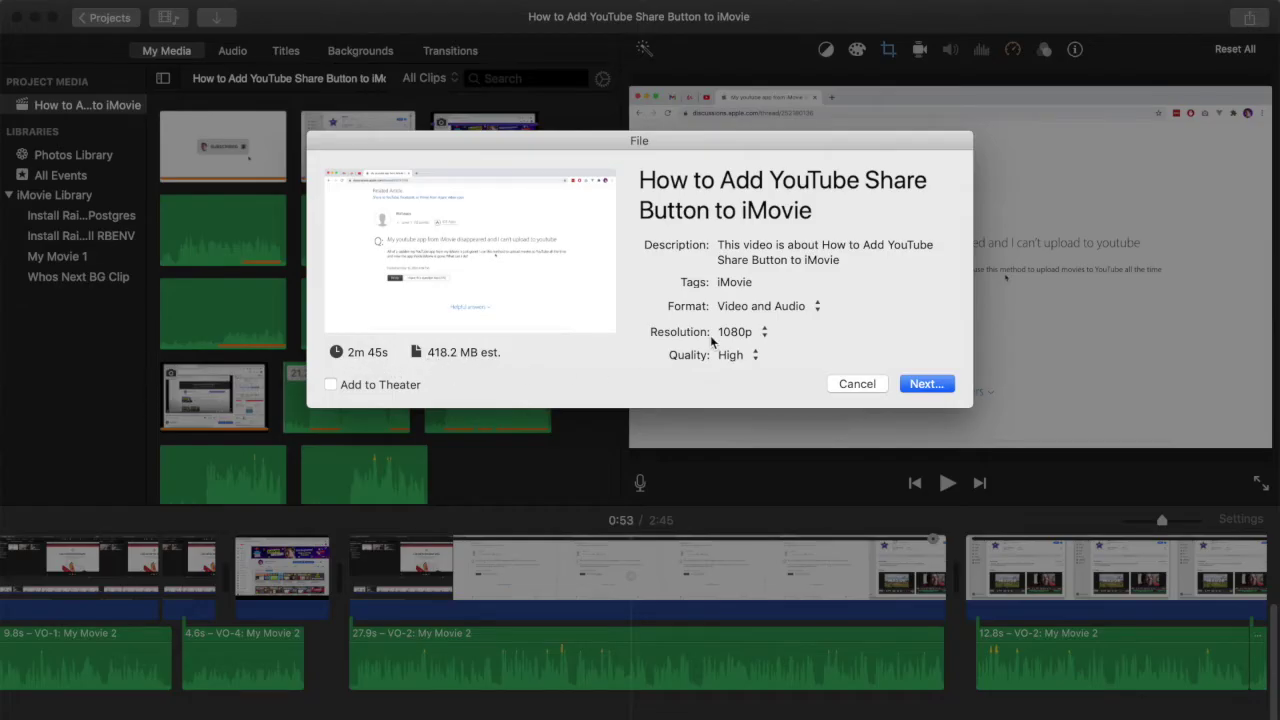
# Keep Video and Audio format and change resolution from 1080p to 720p (253.1 MB estimate).
pyautogui.click(767, 209)
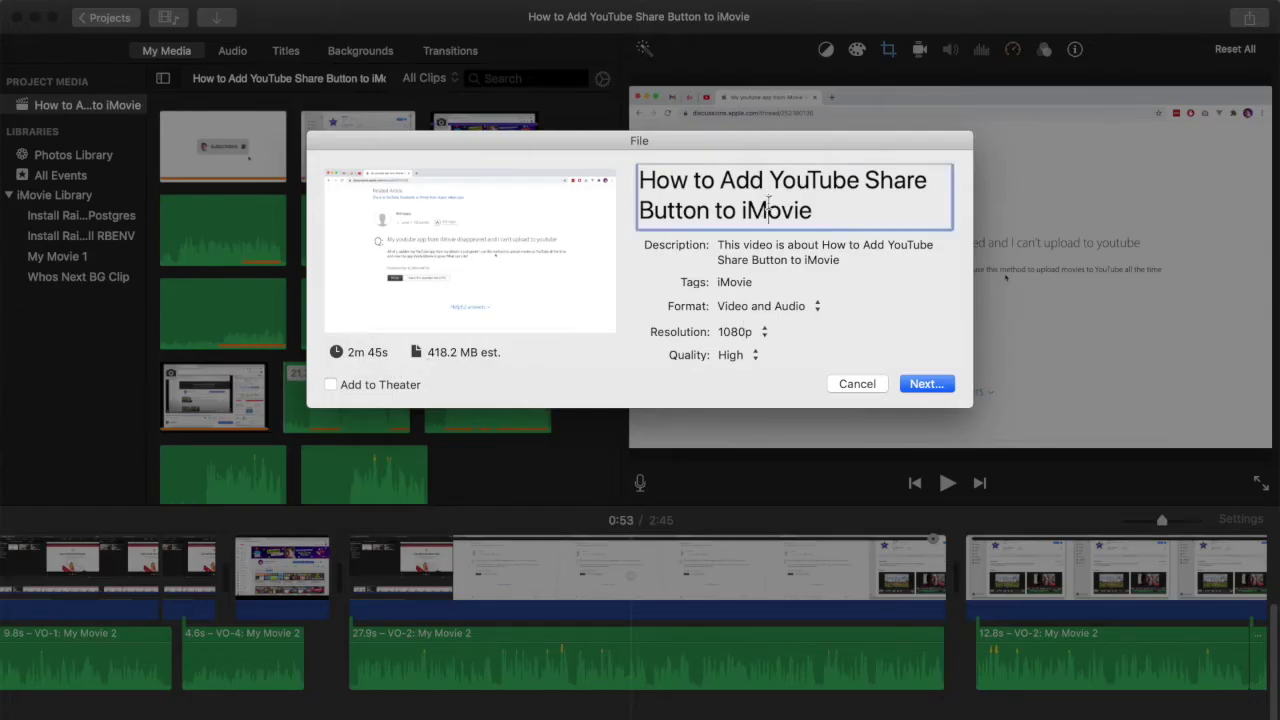
pyautogui.click(803, 259)
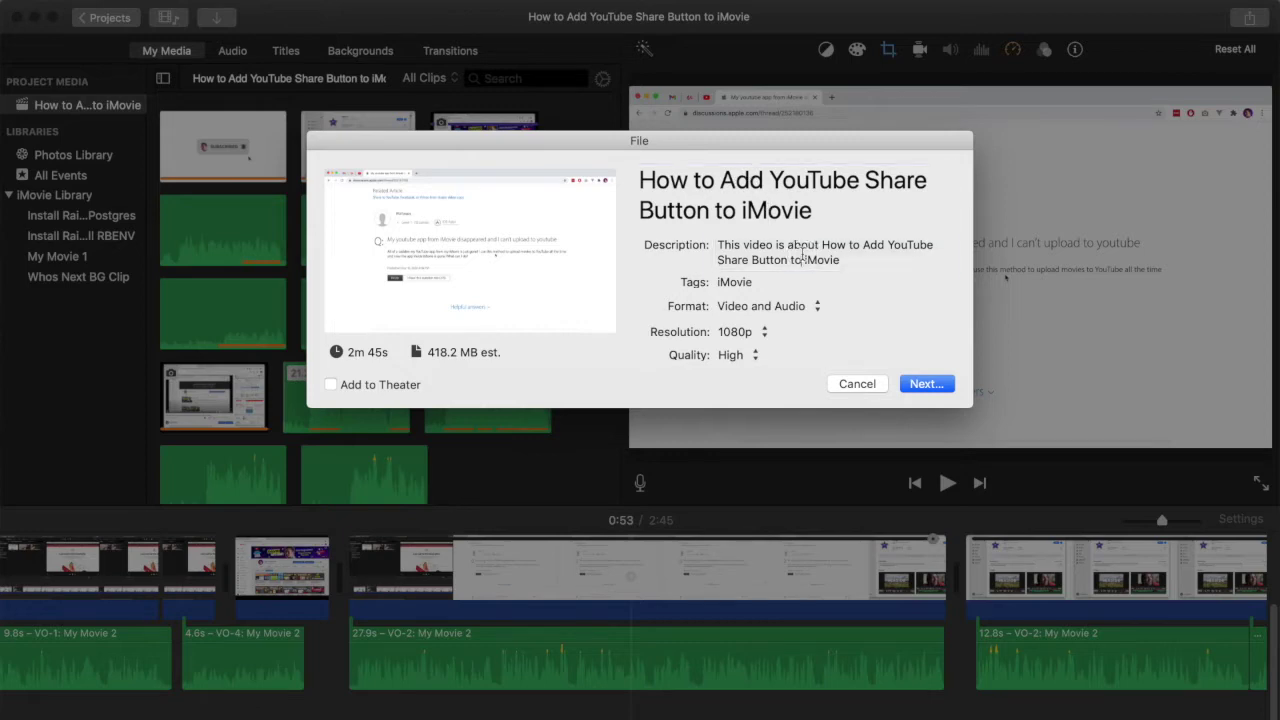
pyautogui.click(785, 309)
pyautogui.click(785, 310)
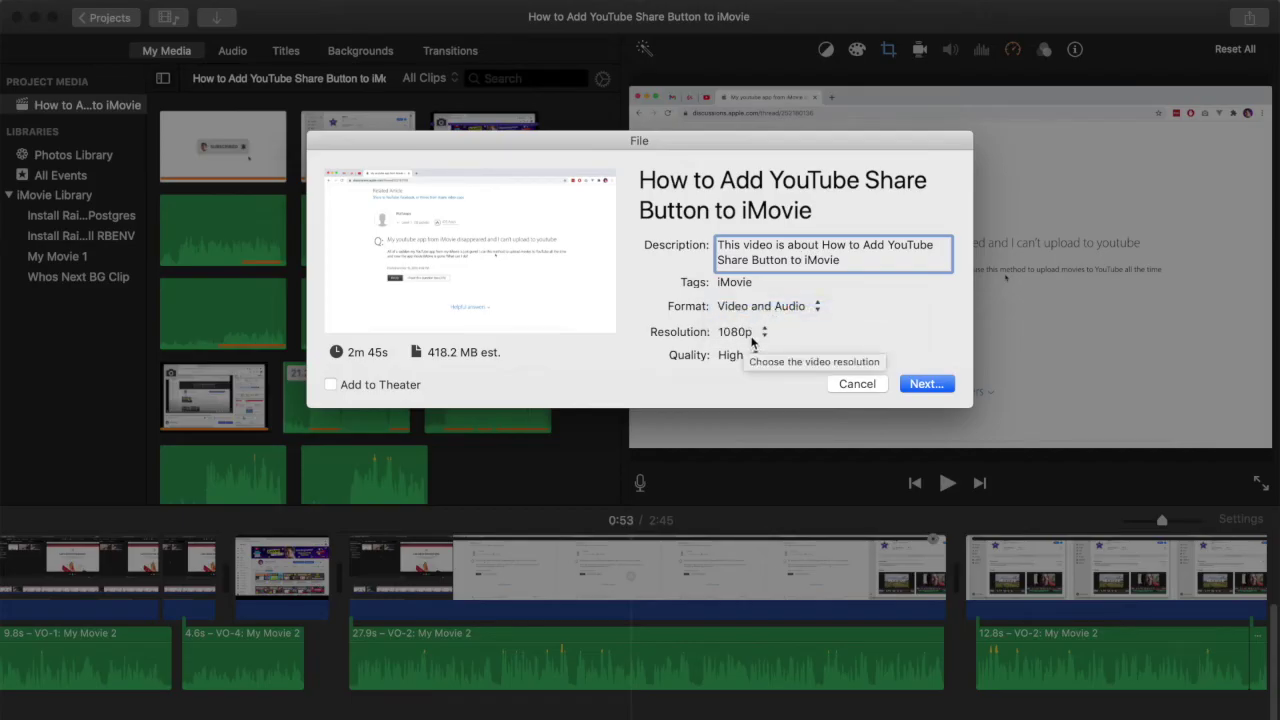
pyautogui.click(753, 340)
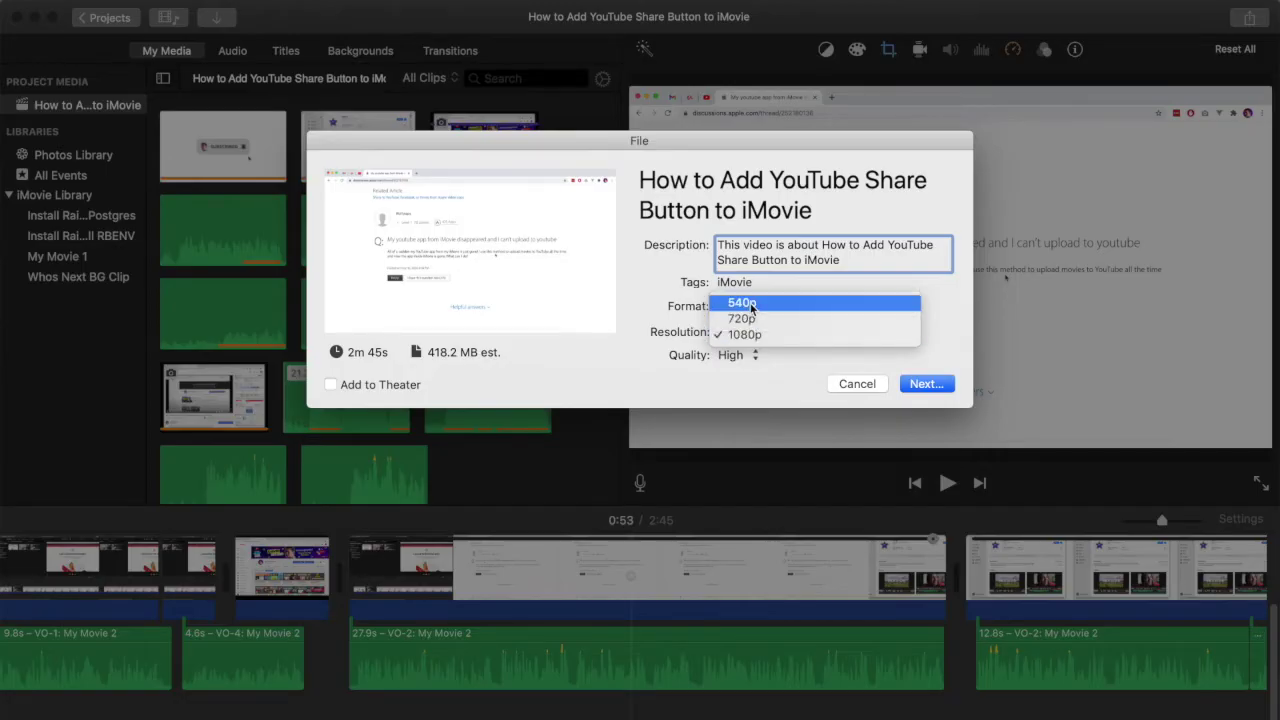
pyautogui.click(829, 319)
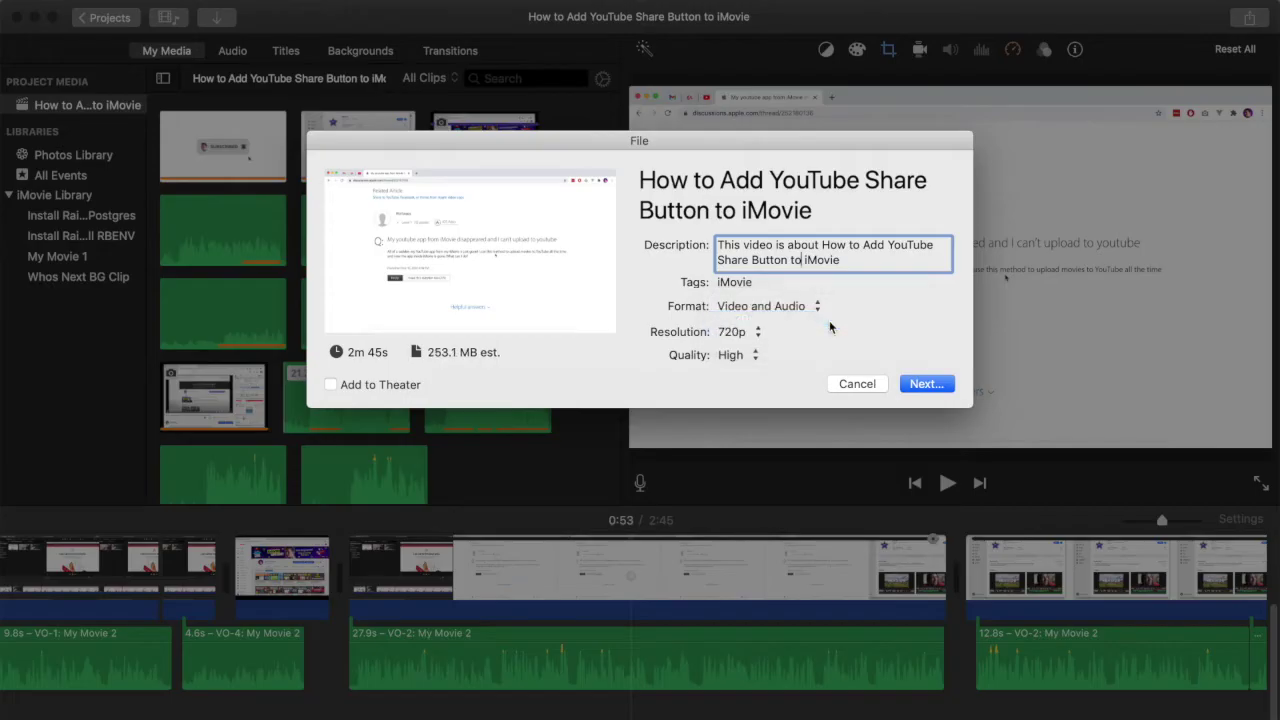
pyautogui.click(744, 341)
# Try Best (ProRes) quality, then return it to High, keeping 720p and Video and Audio.
pyautogui.click(742, 339)
pyautogui.click(738, 355)
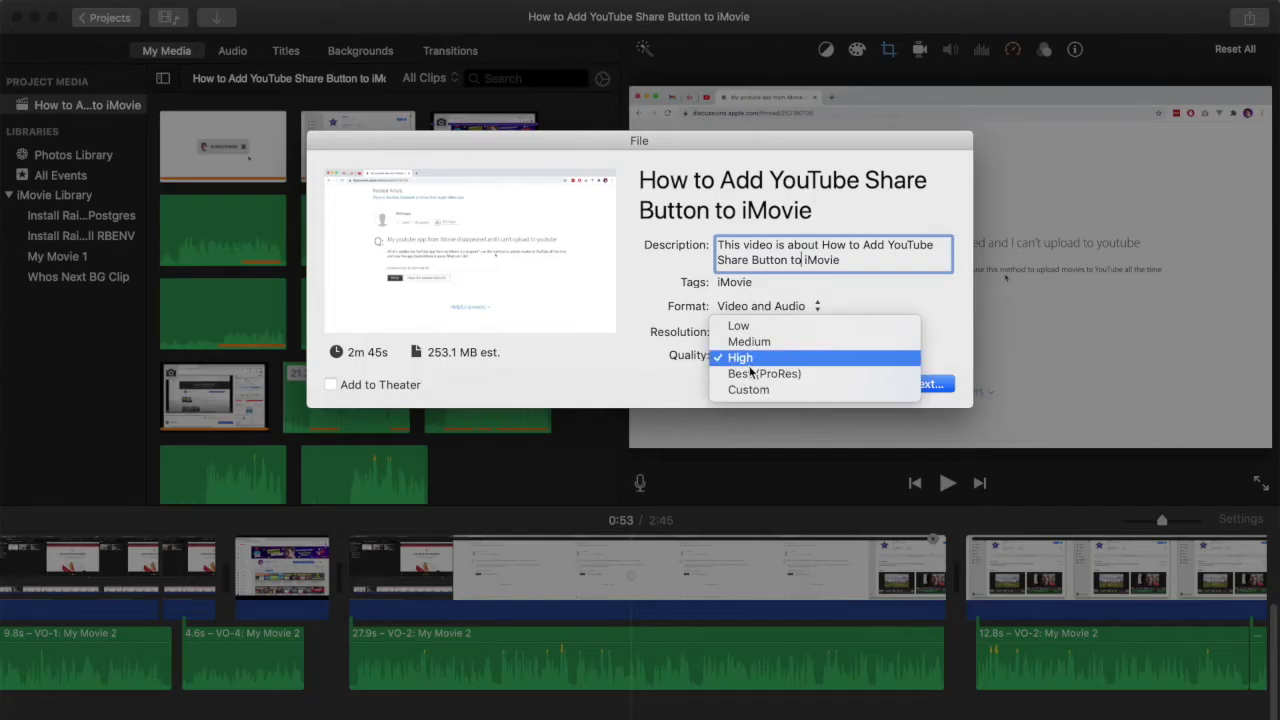
pyautogui.click(750, 373)
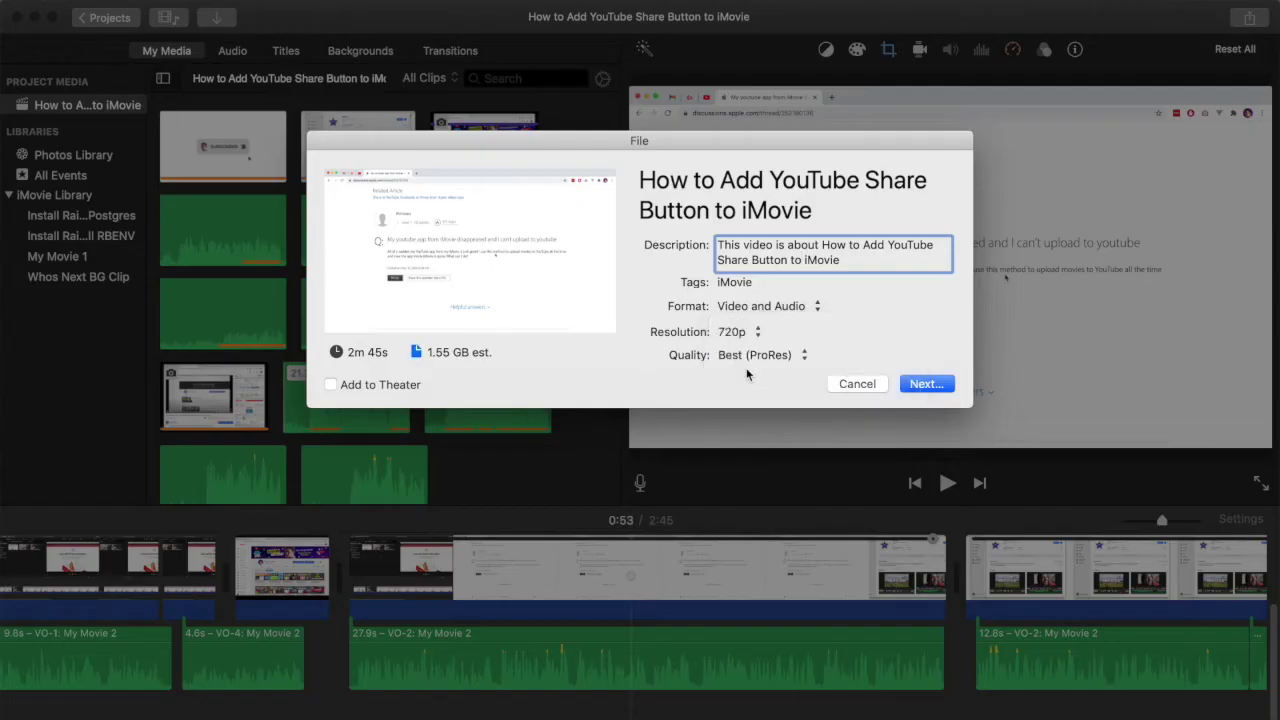
pyautogui.click(753, 358)
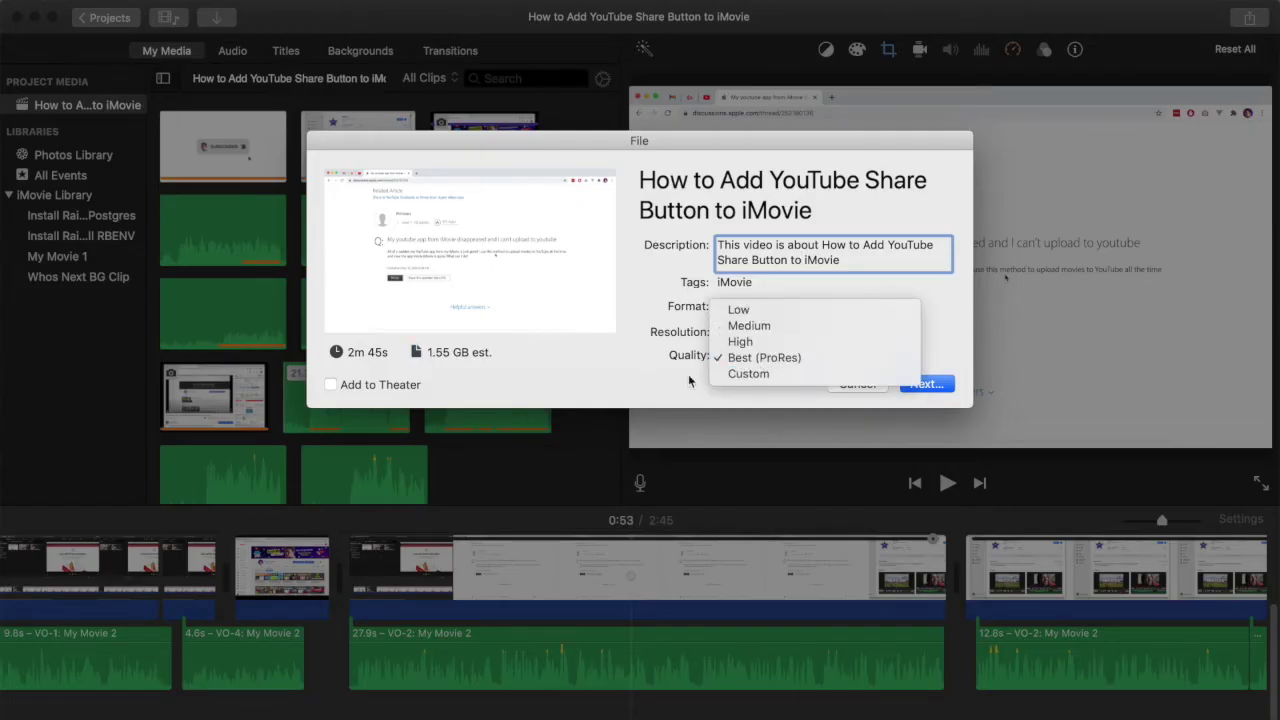
pyautogui.click(809, 341)
pyautogui.click(790, 308)
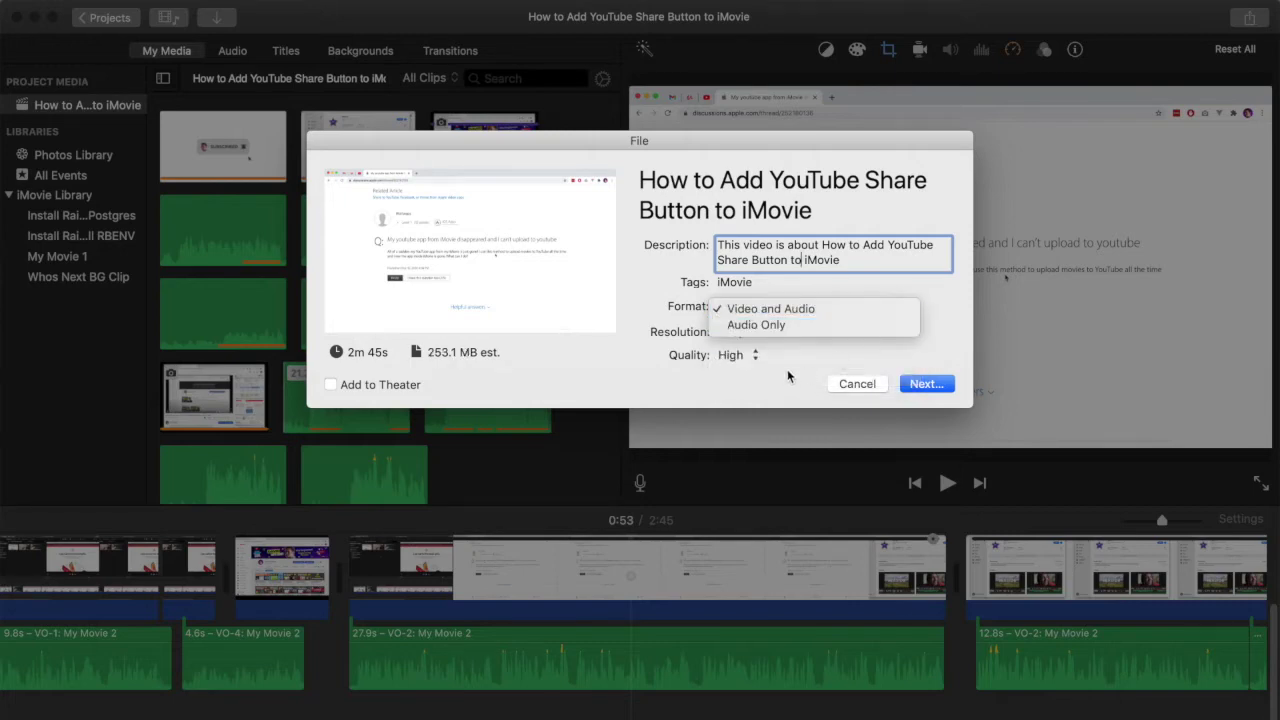
pyautogui.click(761, 312)
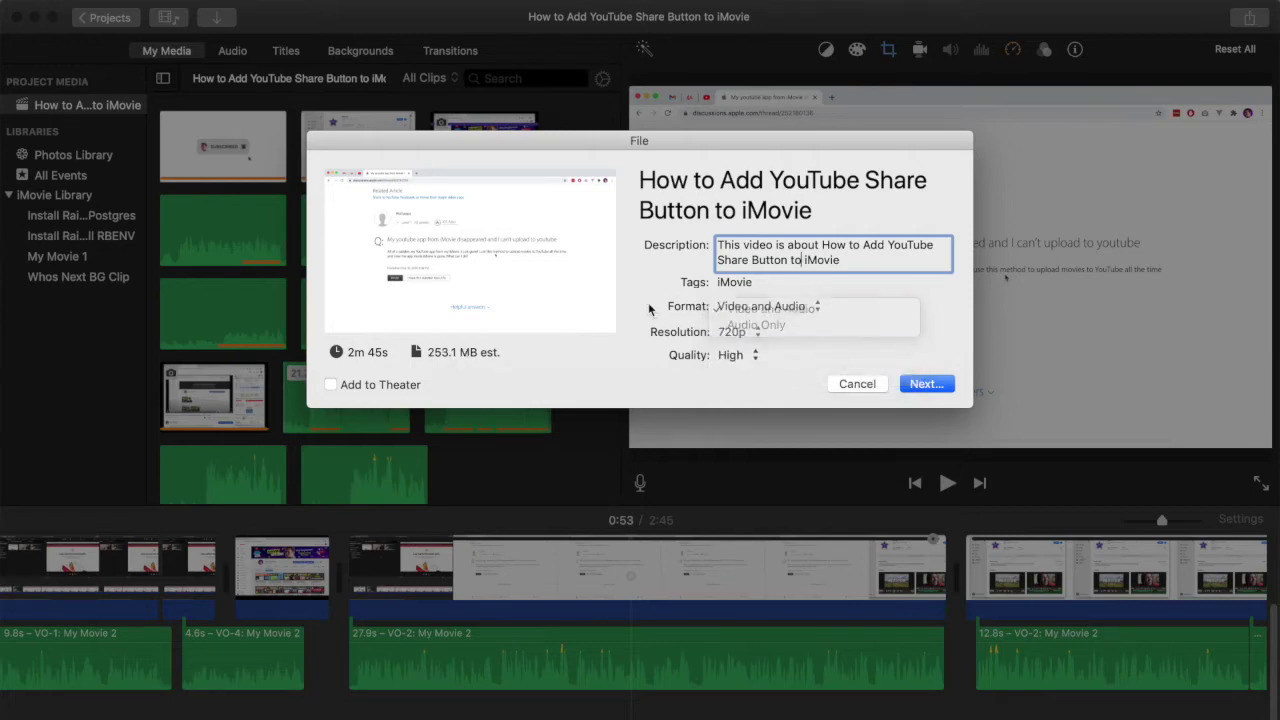
# Replace the iMovie tag with 'youtube' and continue to the save dialog.
pyautogui.doubleClick(742, 283)
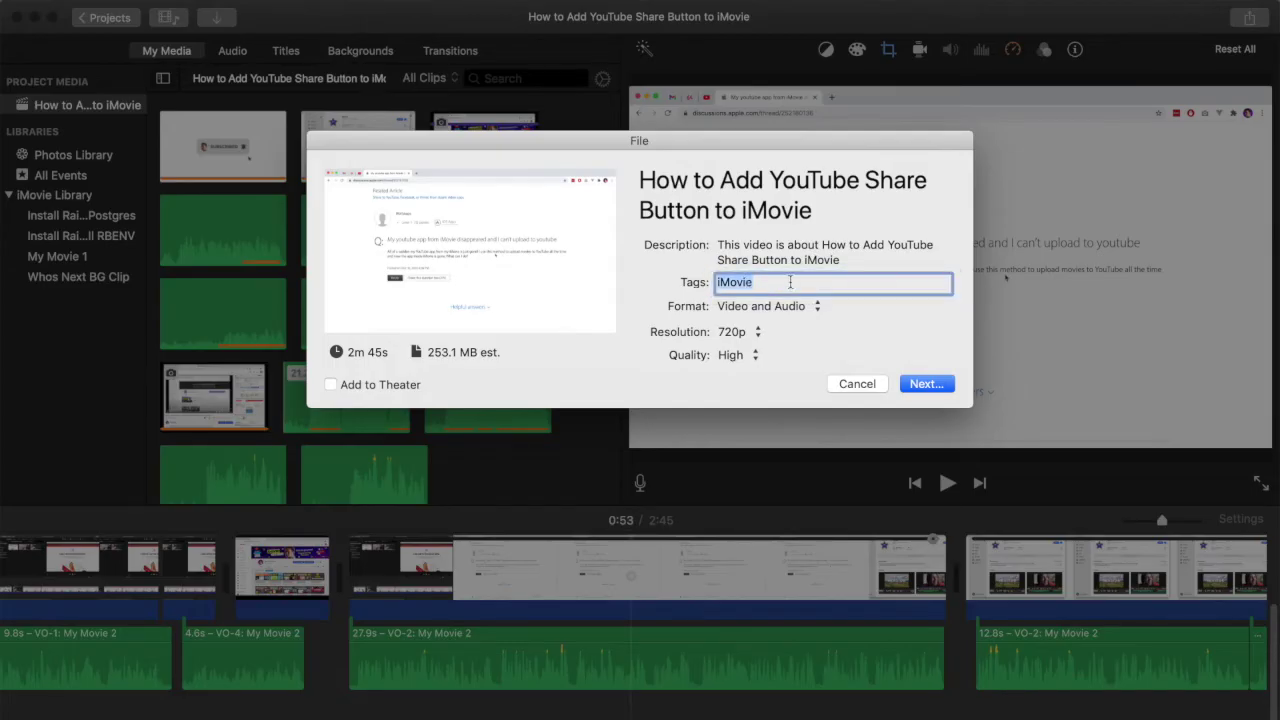
pyautogui.press('BackSpace')
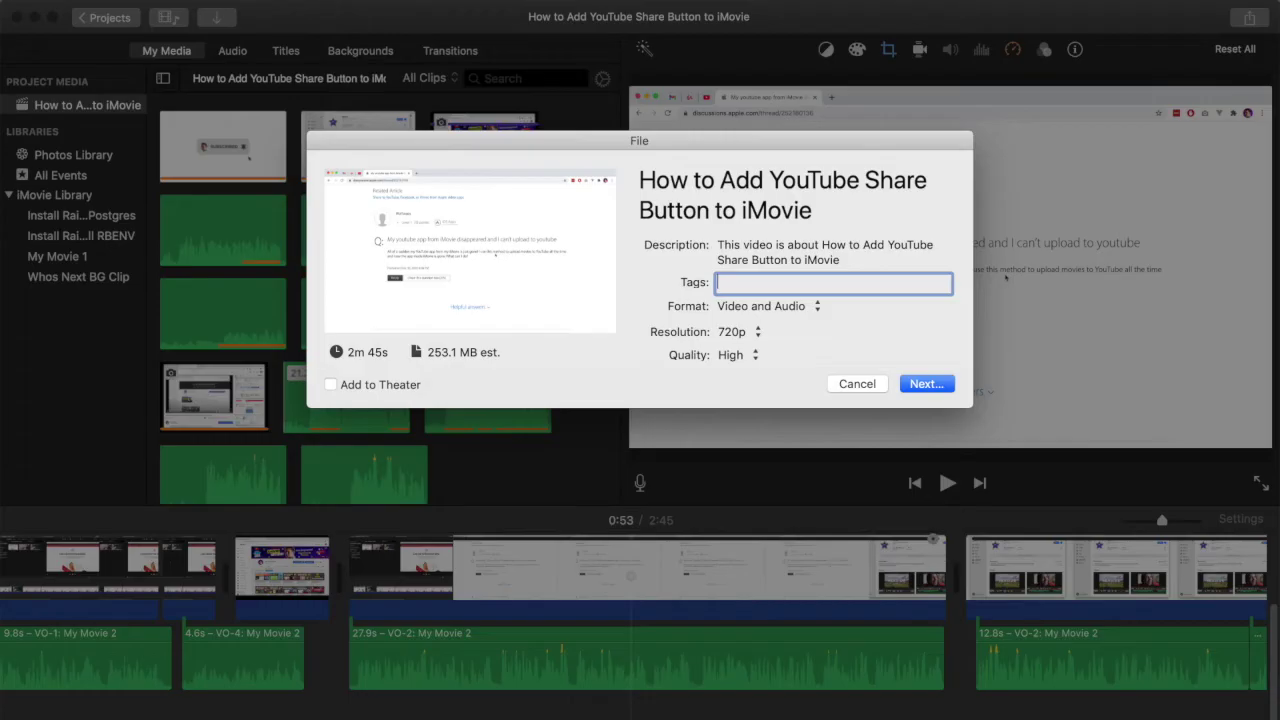
pyautogui.click(854, 252)
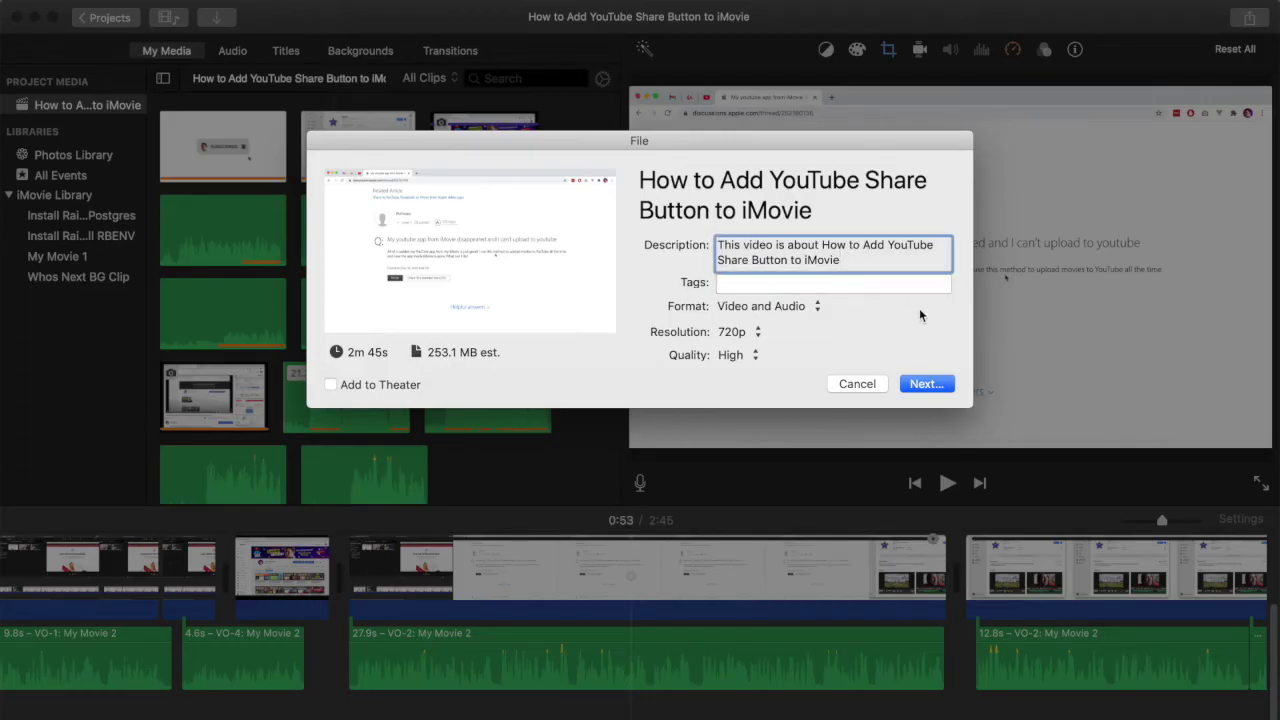
pyautogui.click(894, 283)
pyautogui.write('youtube')
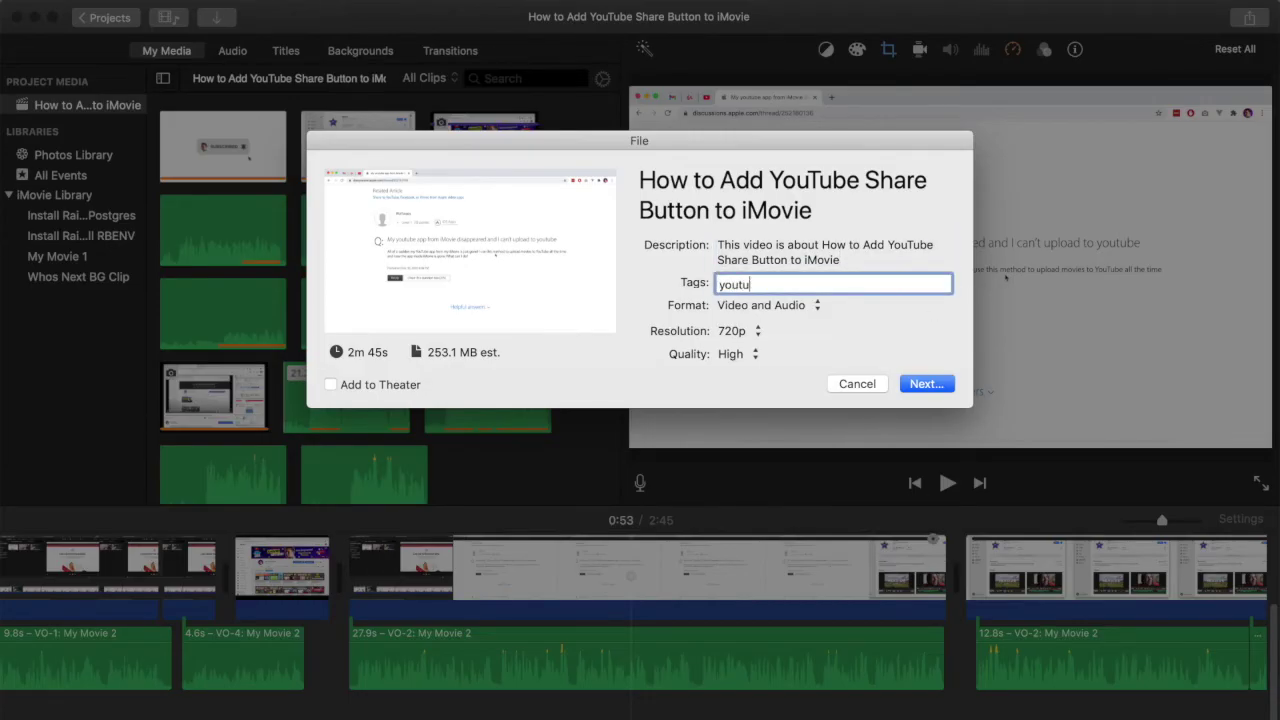
pyautogui.click(819, 311)
pyautogui.click(800, 312)
pyautogui.click(937, 390)
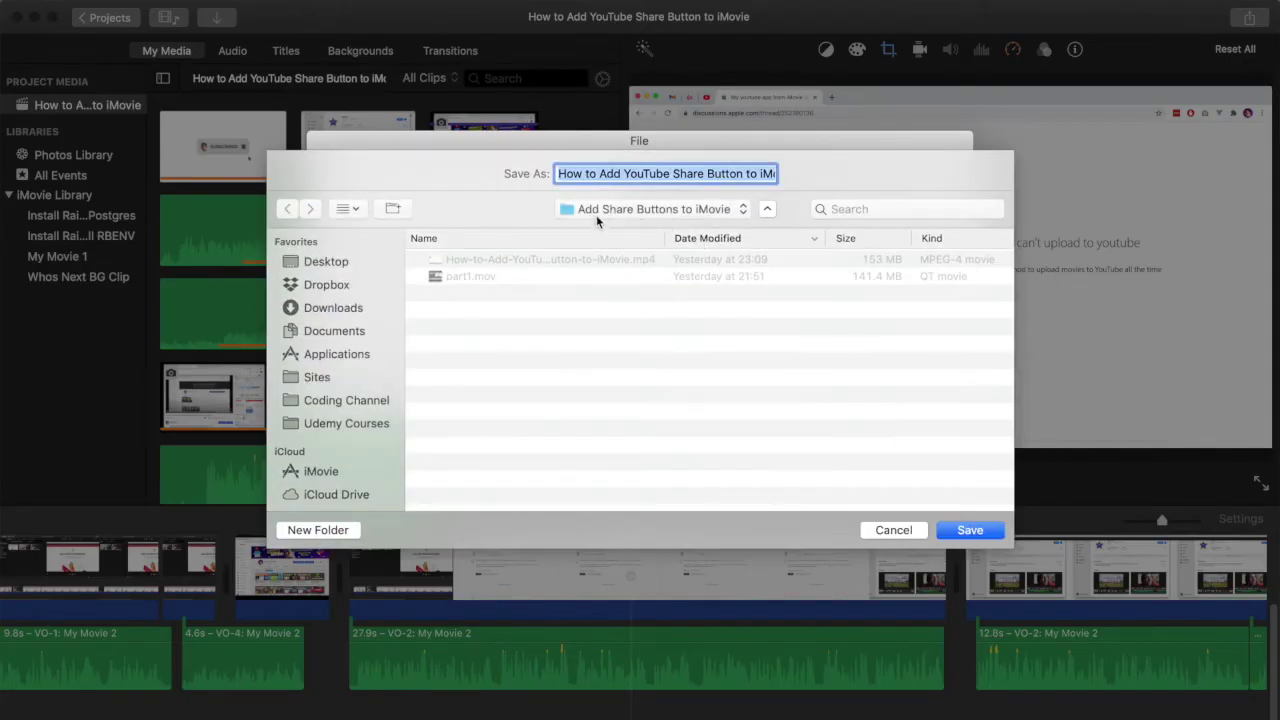
# Name the export 'my-video' and save it into the Add Share Buttons to iMovie folder.
pyautogui.click(602, 173)
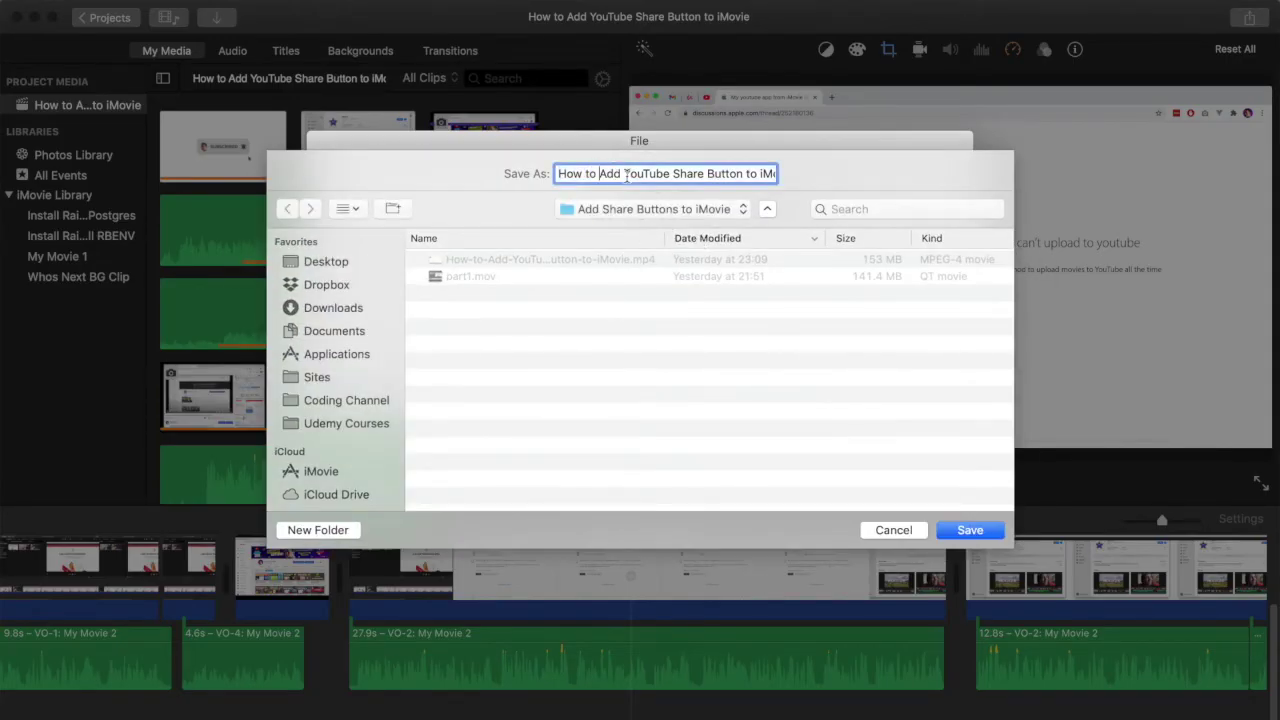
pyautogui.press('super+a')
pyautogui.write('my')
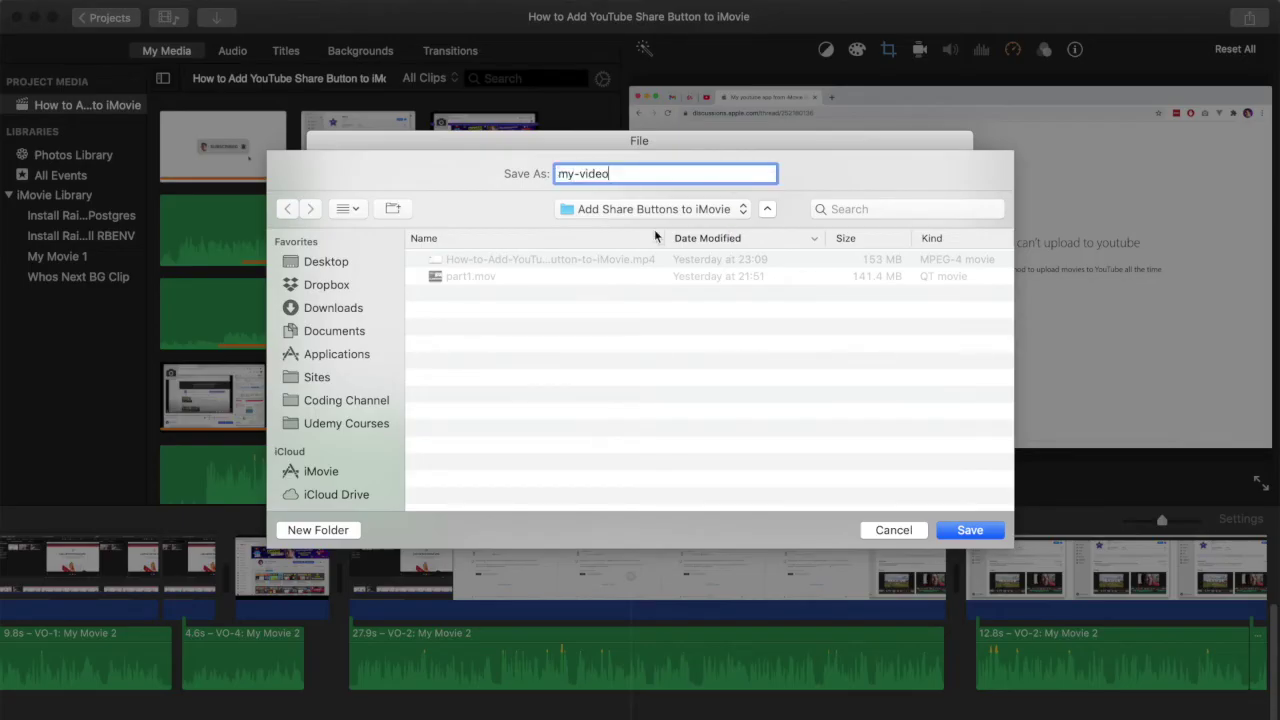
pyautogui.click(970, 530)
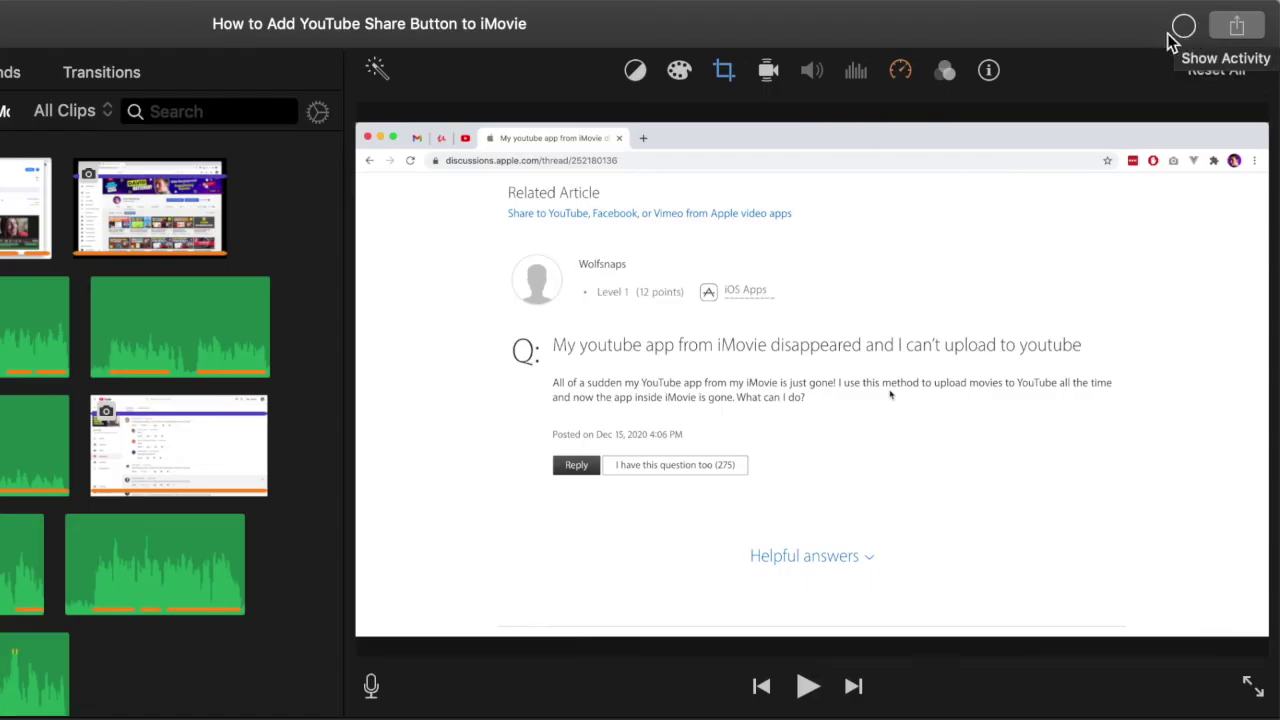
# Monitor the export progress until the 85 MB my-video.mp4 finishes writing.
pyautogui.click(1184, 27)
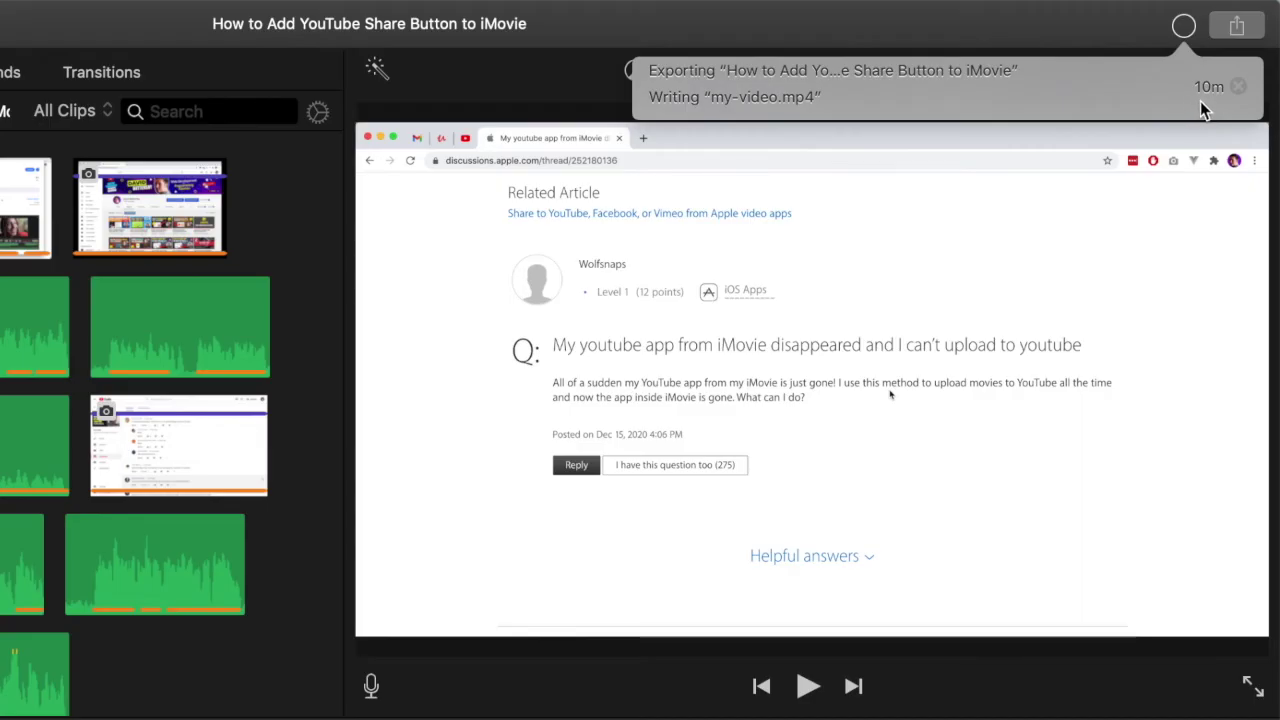
pyautogui.click(1108, 34)
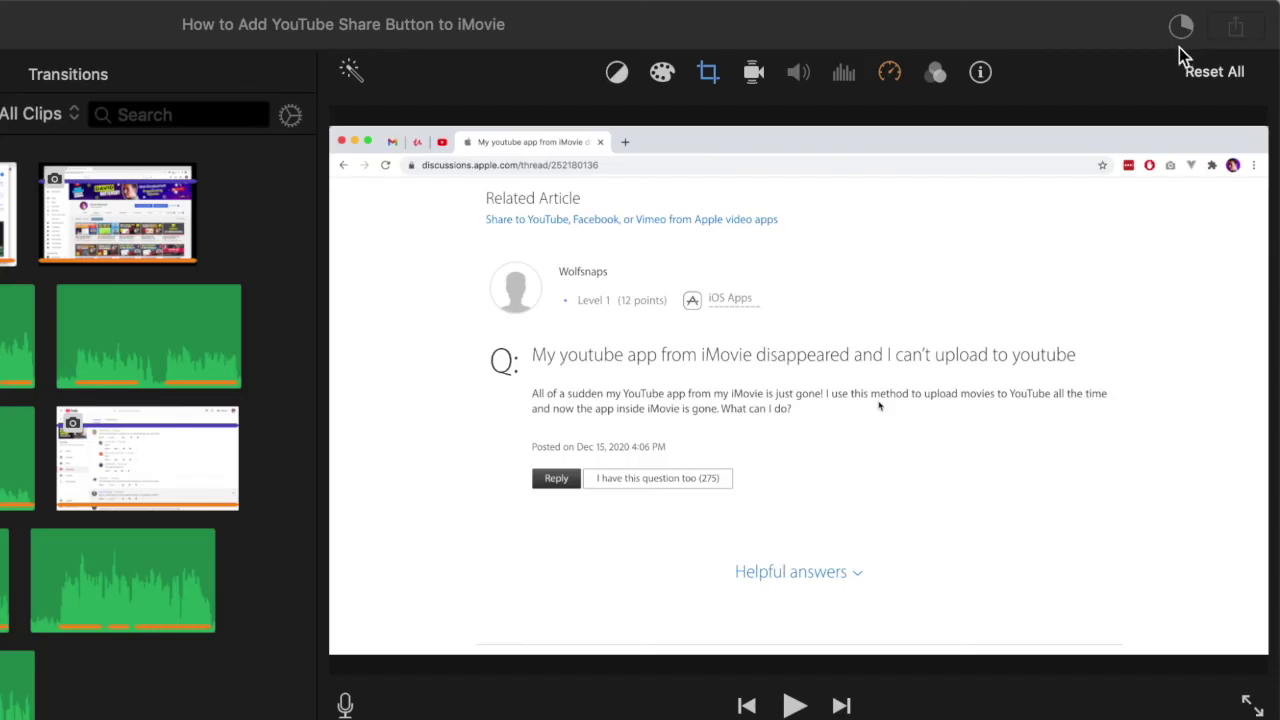
pyautogui.click(1180, 37)
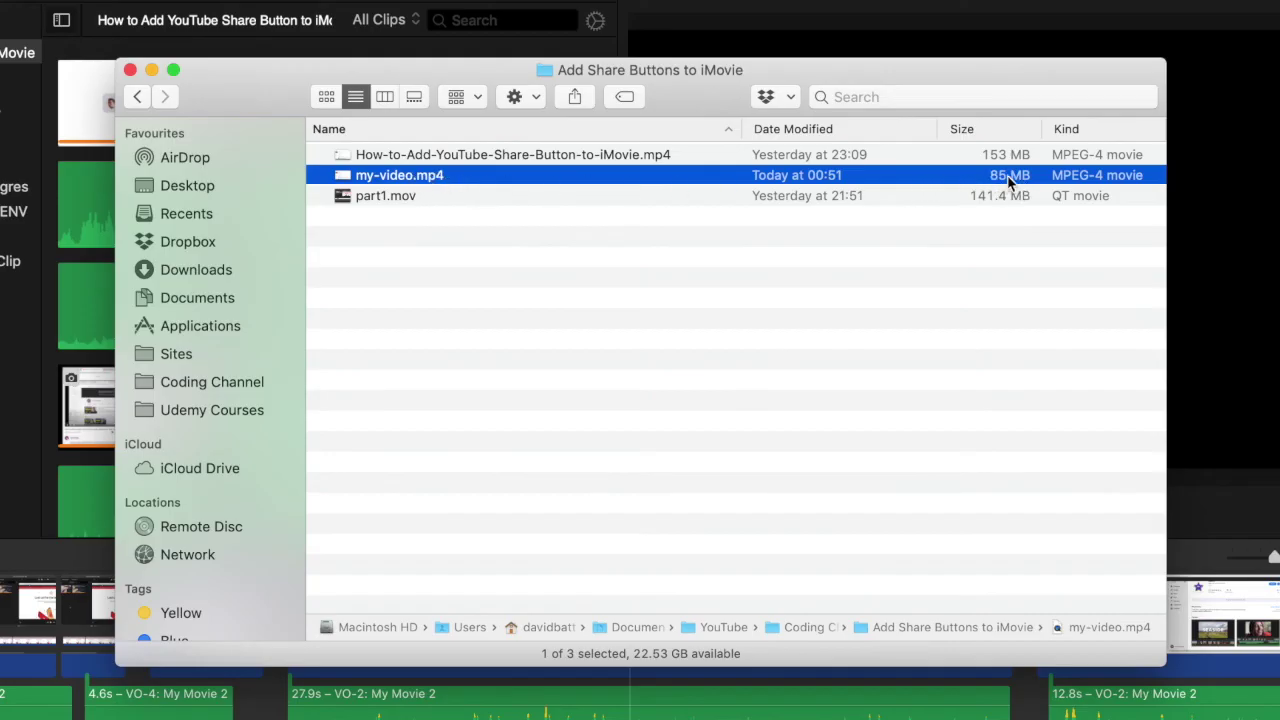
# Get Info on my-video.mp4 and check its 1280×720 dimensions and H.264, AAC codecs.
pyautogui.click(630, 176)
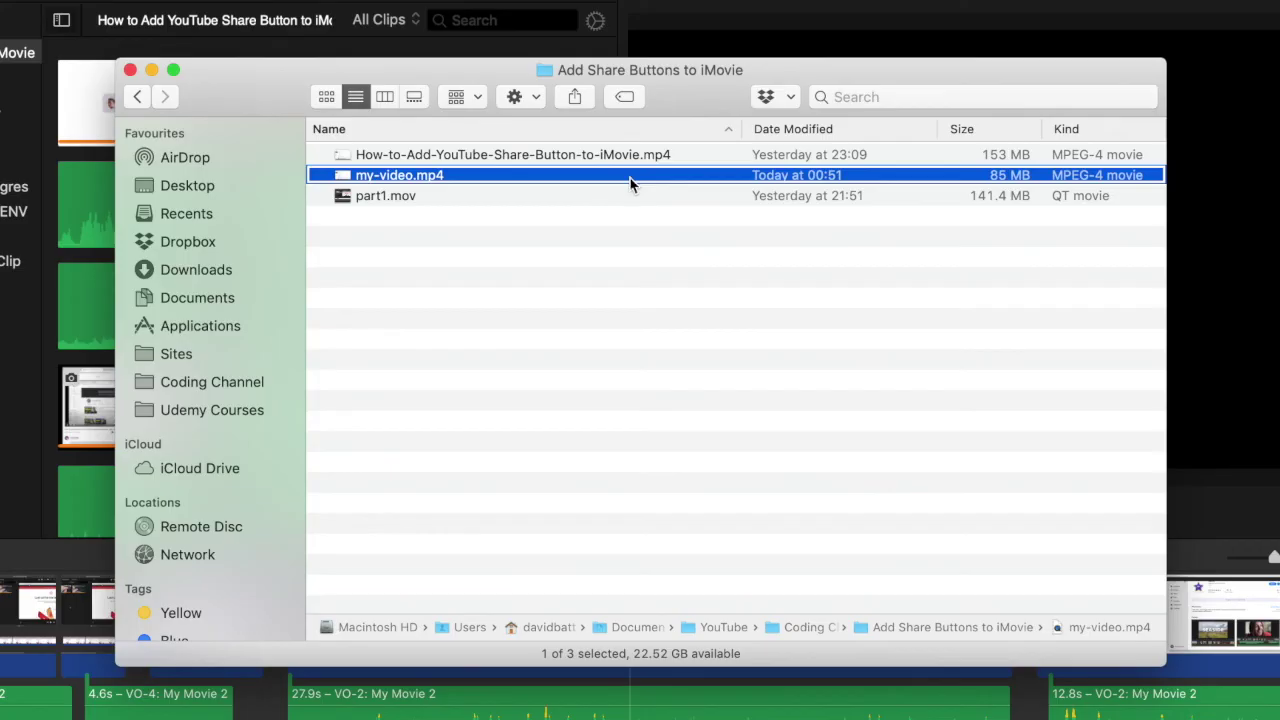
pyautogui.rightClick(630, 178)
pyautogui.click(686, 354)
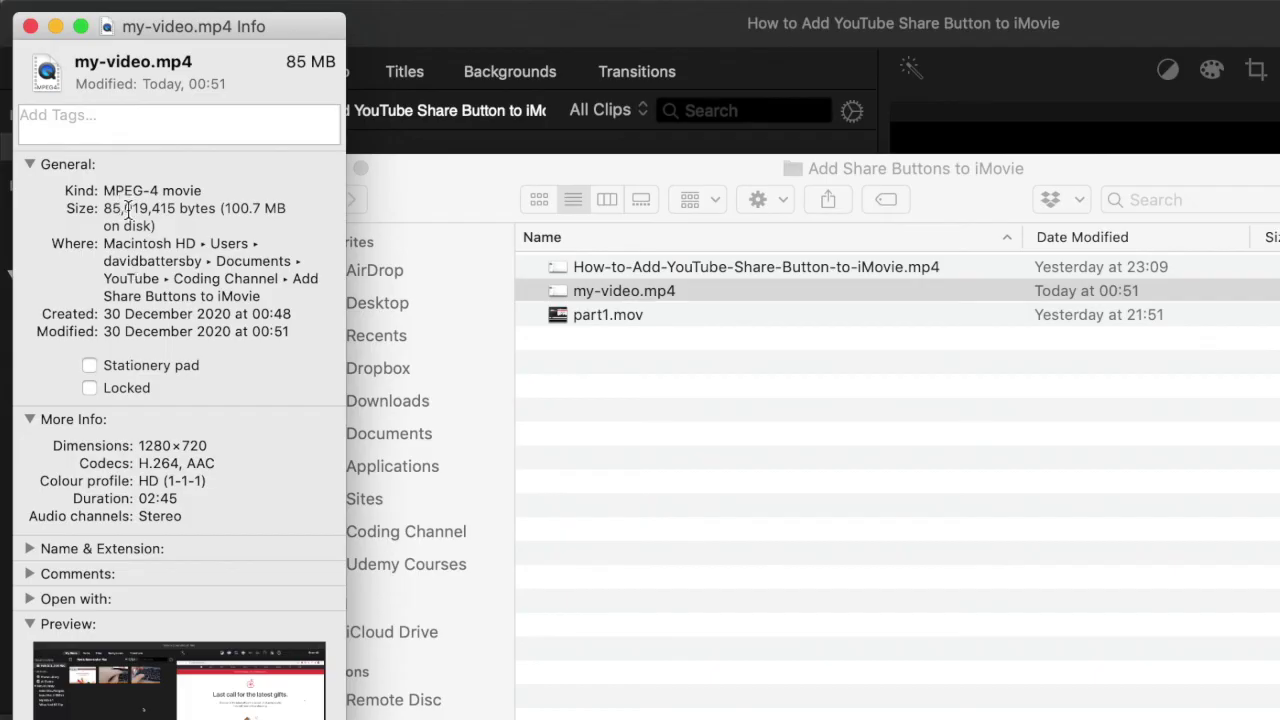
pyautogui.moveTo(140, 465); pyautogui.dragTo(214, 466)
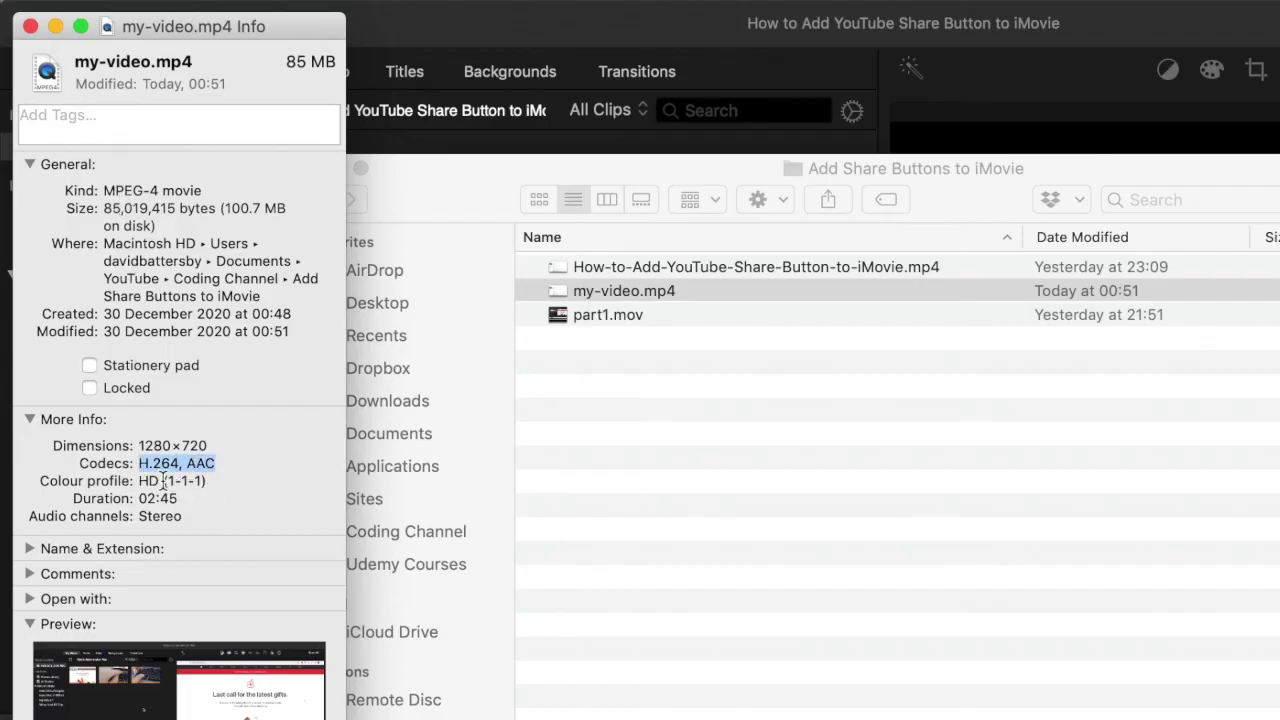
pyautogui.moveTo(140, 446); pyautogui.dragTo(207, 446)
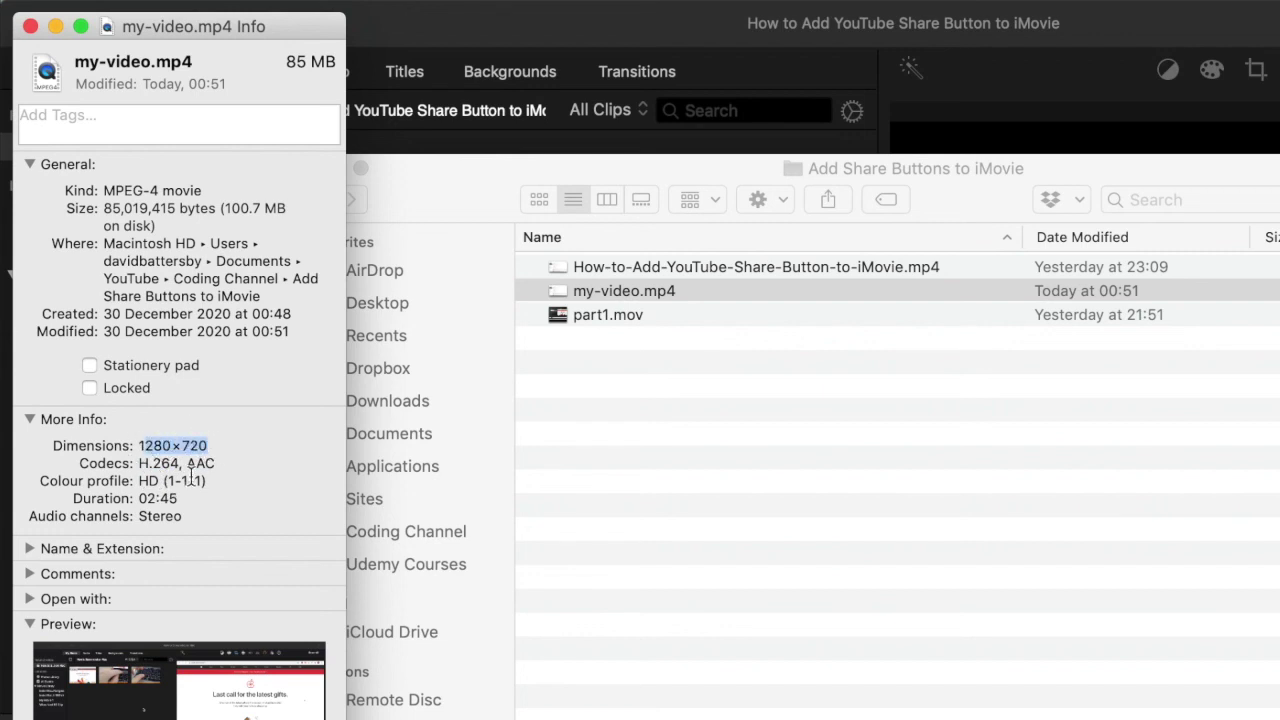
pyautogui.click(180, 488)
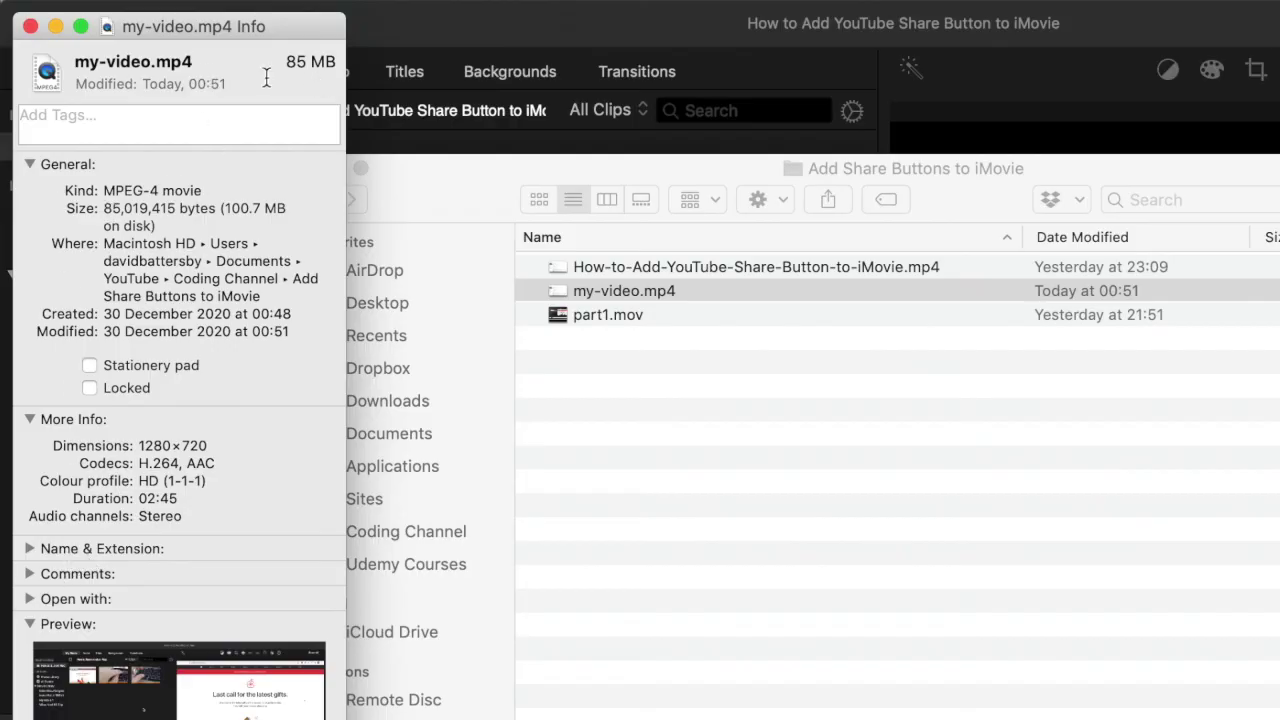
# Close the my-video.mp4 Info window and leave the file deselected in Finder.
pyautogui.click(30, 26)
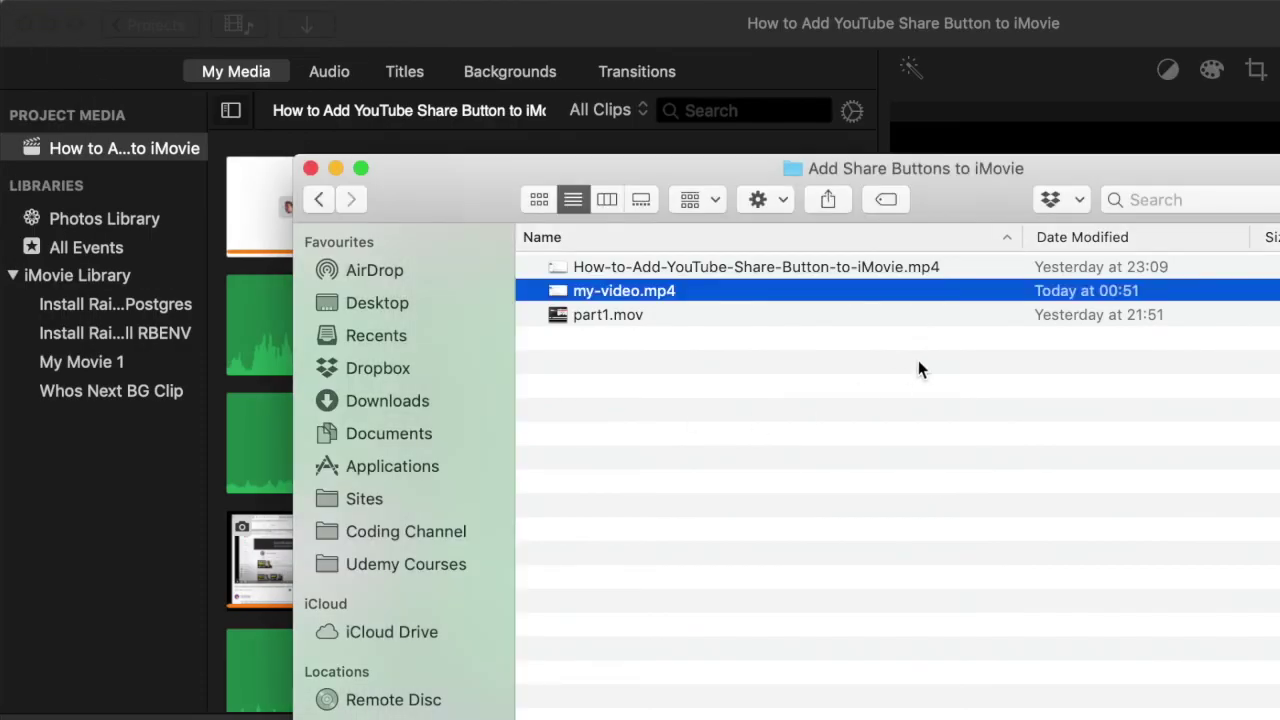
pyautogui.click(918, 368)
pyautogui.click(745, 290)
pyautogui.click(908, 448)
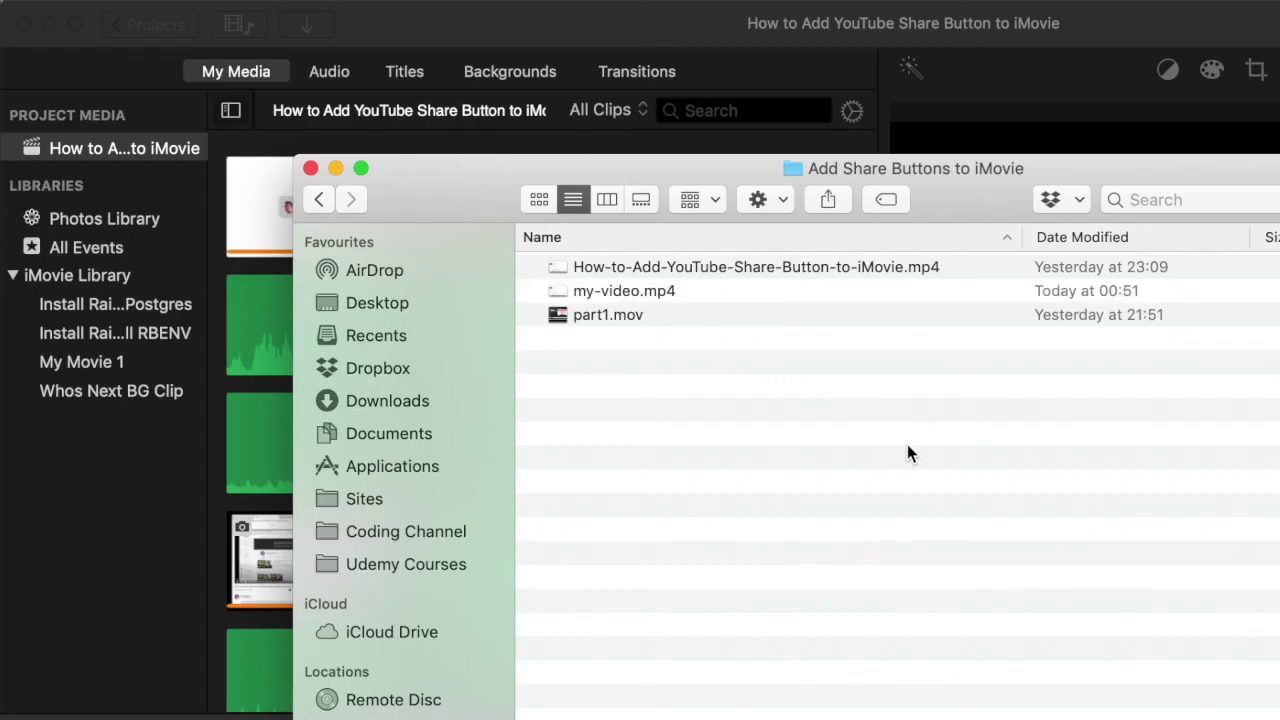